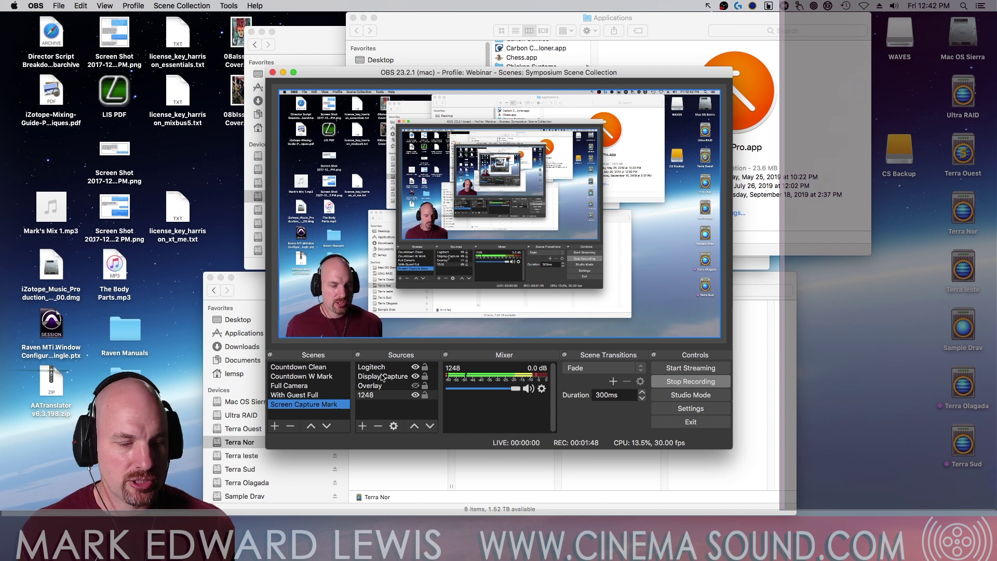
- Select the Logitech webcam, Display Capture, Overlay and 1248 sources in turn
click(380, 369)
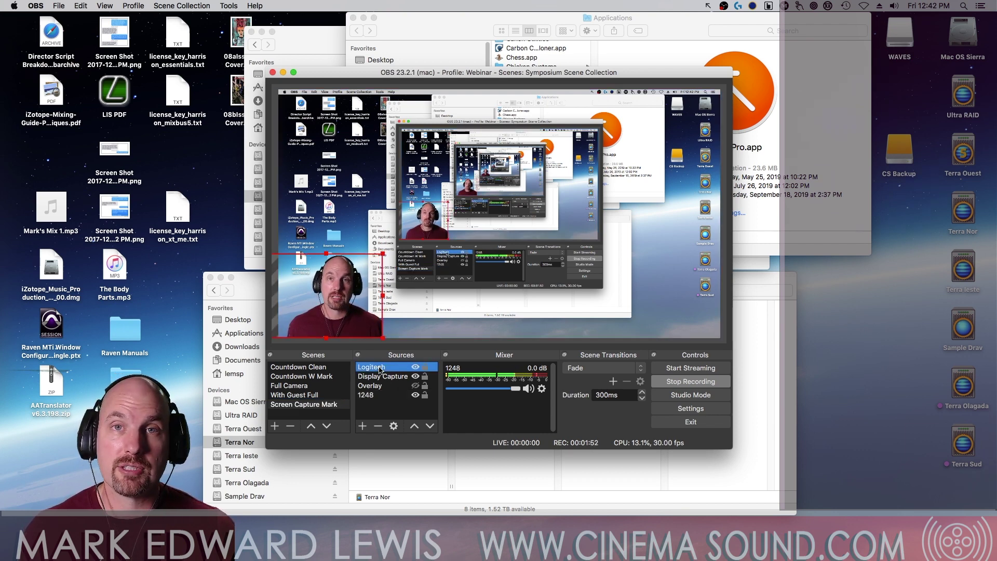
click(382, 377)
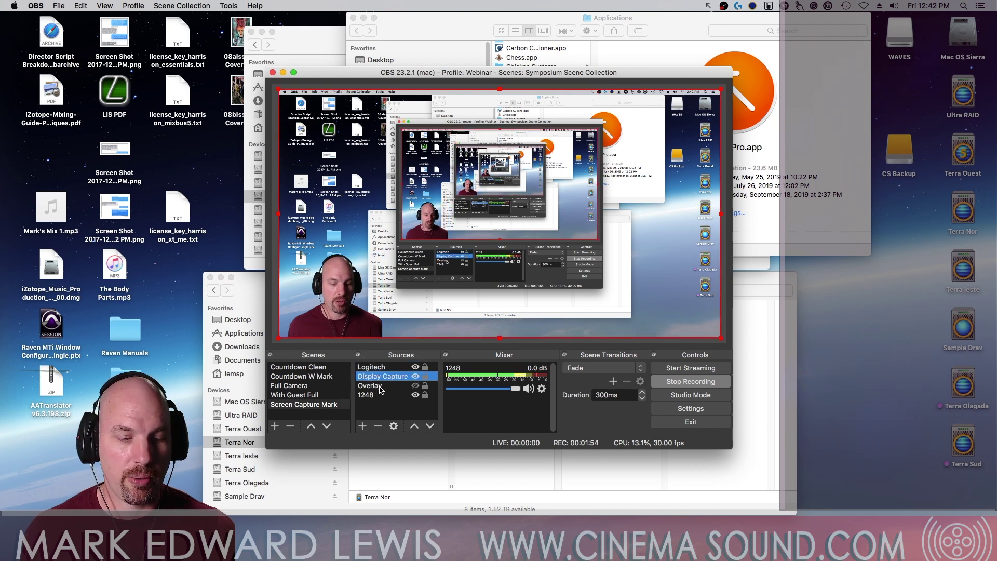
click(381, 387)
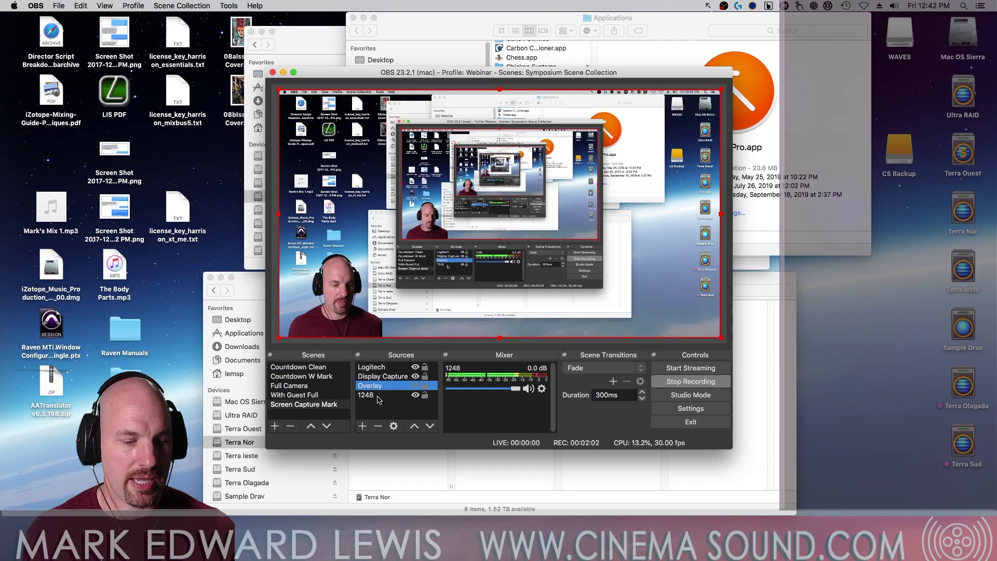
click(371, 396)
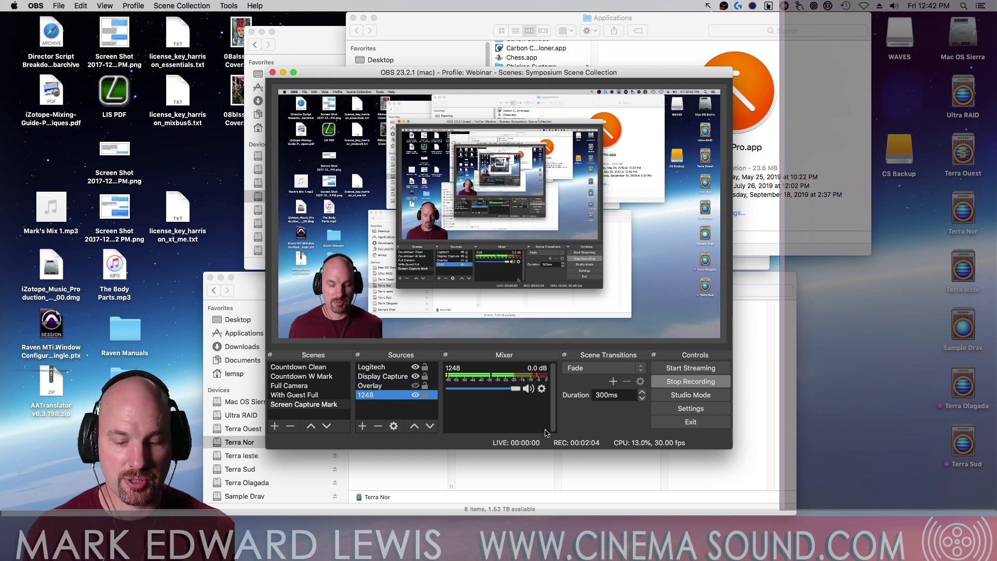
- View the 1248 source's properties from the mixer gear menu and accept them with OK
click(541, 388)
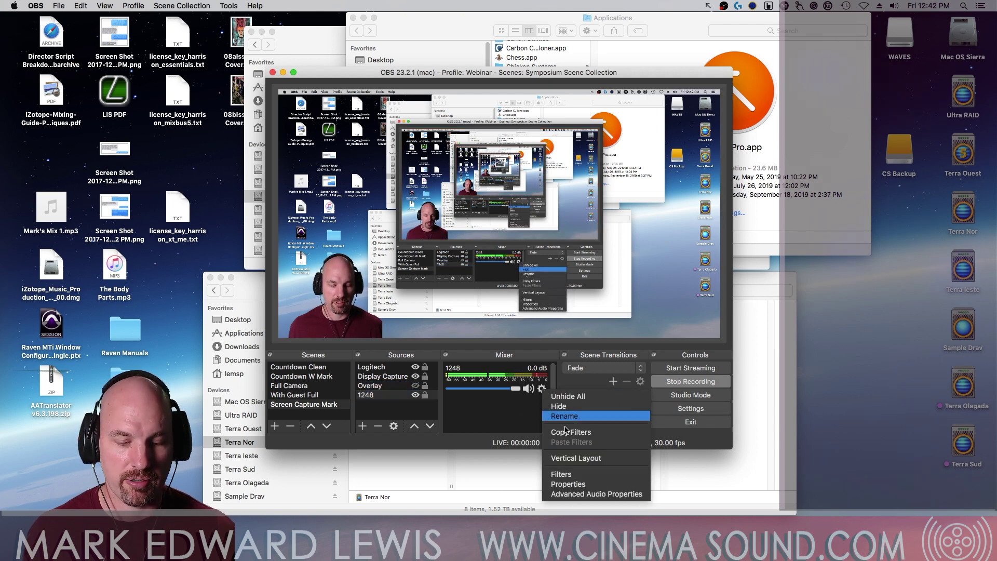
click(592, 483)
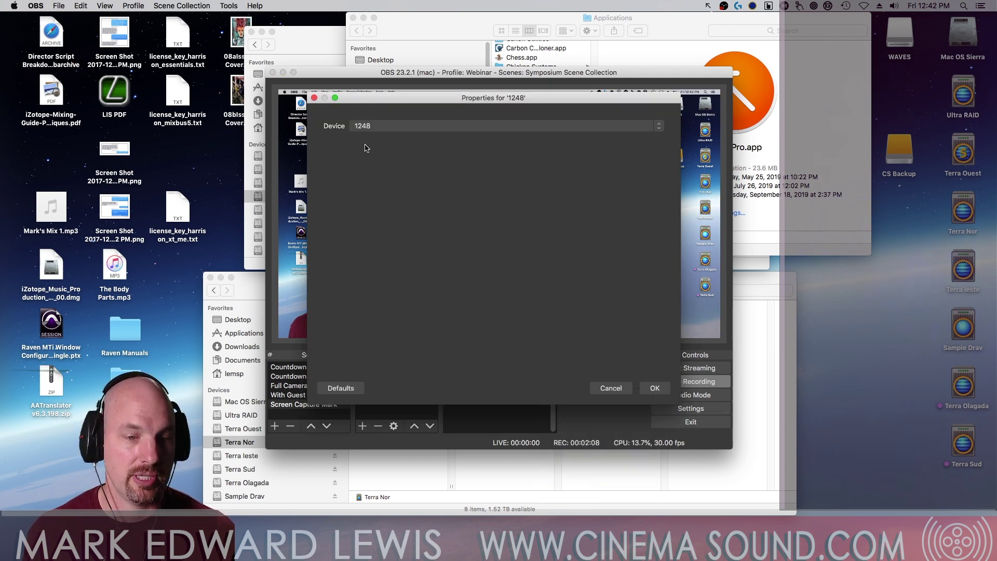
click(655, 388)
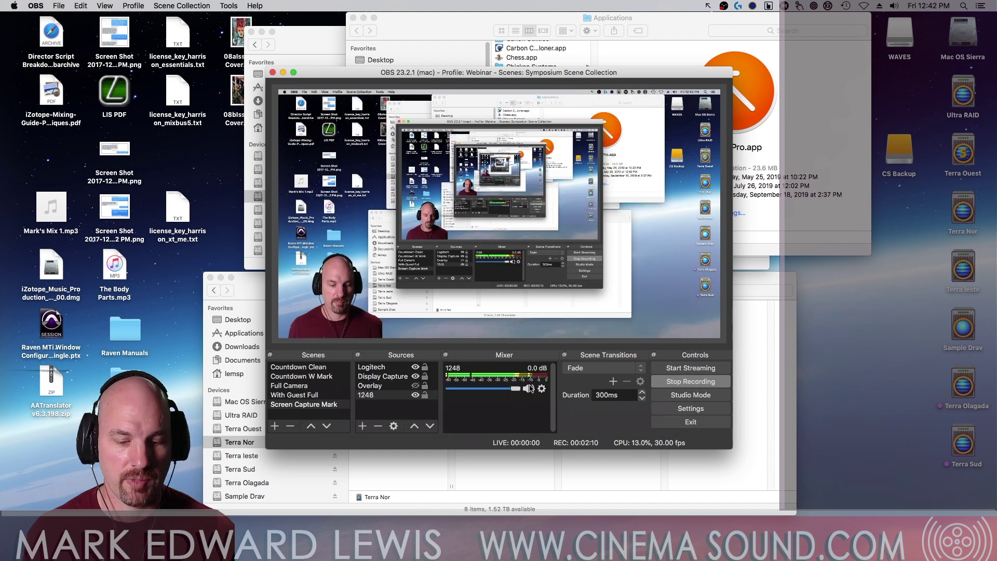
click(540, 388)
- Open Advanced Audio Properties and review the 1248 row with its 66 ms sync offset
click(582, 492)
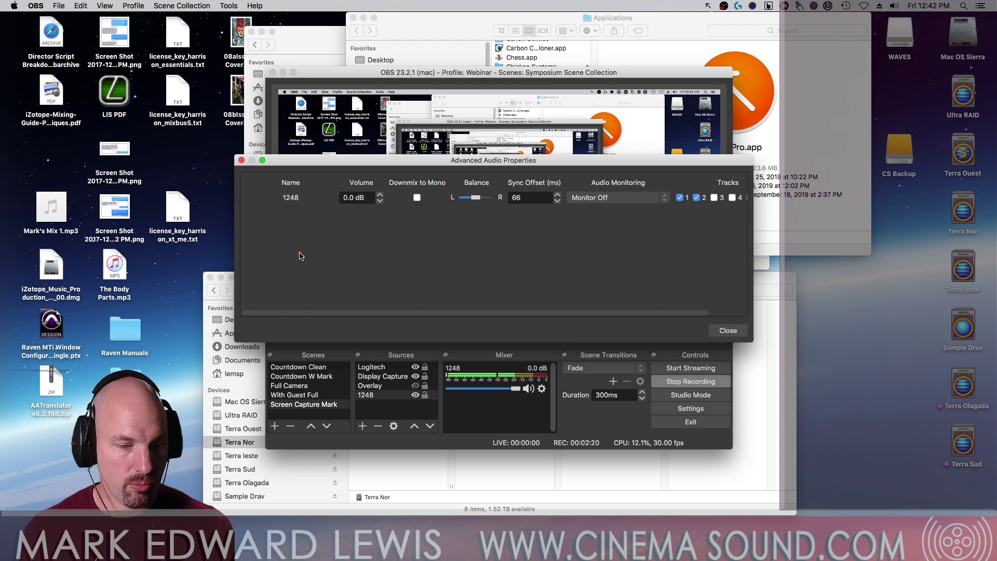
drag(288, 256, 415, 207)
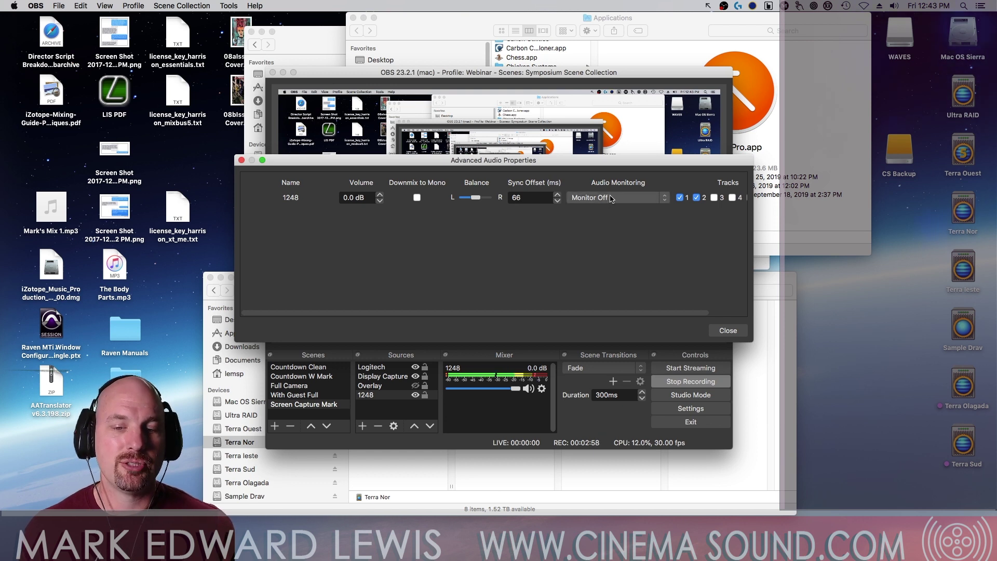
- Check the Audio Monitoring list, leaving 1248 on Monitor Off, and scroll to view tracks 5–6
click(664, 199)
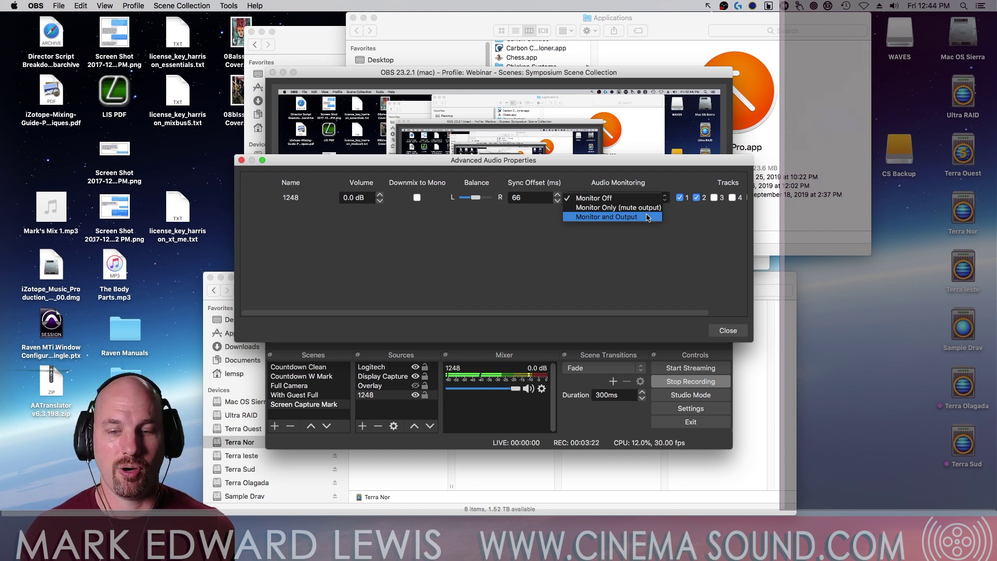
click(648, 249)
drag(697, 314, 751, 314)
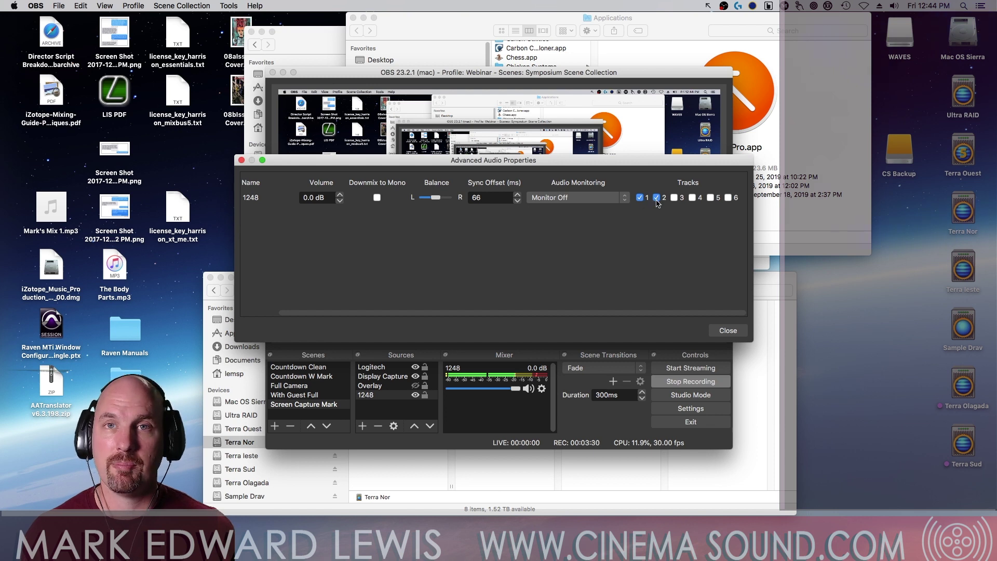
drag(652, 313, 571, 325)
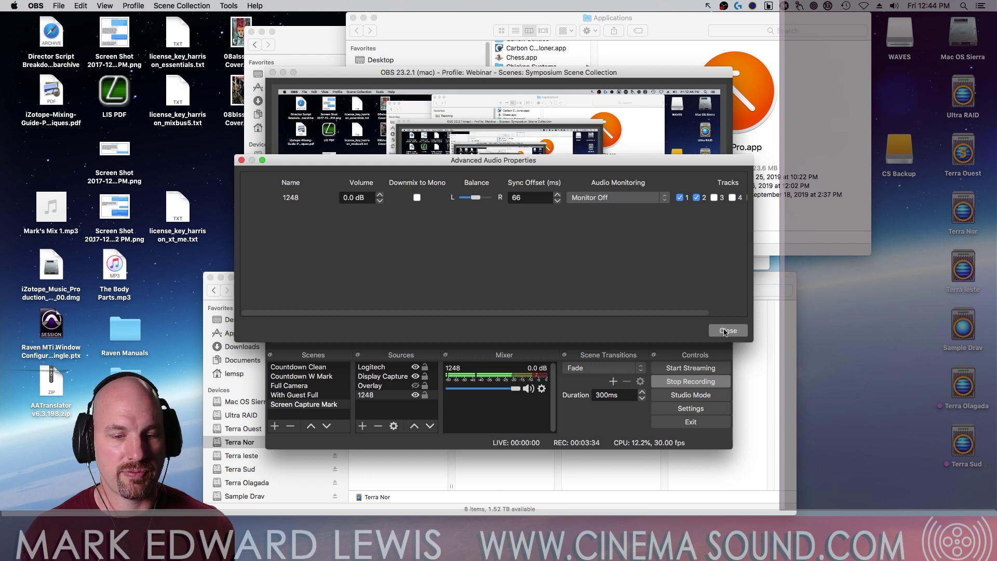
click(727, 331)
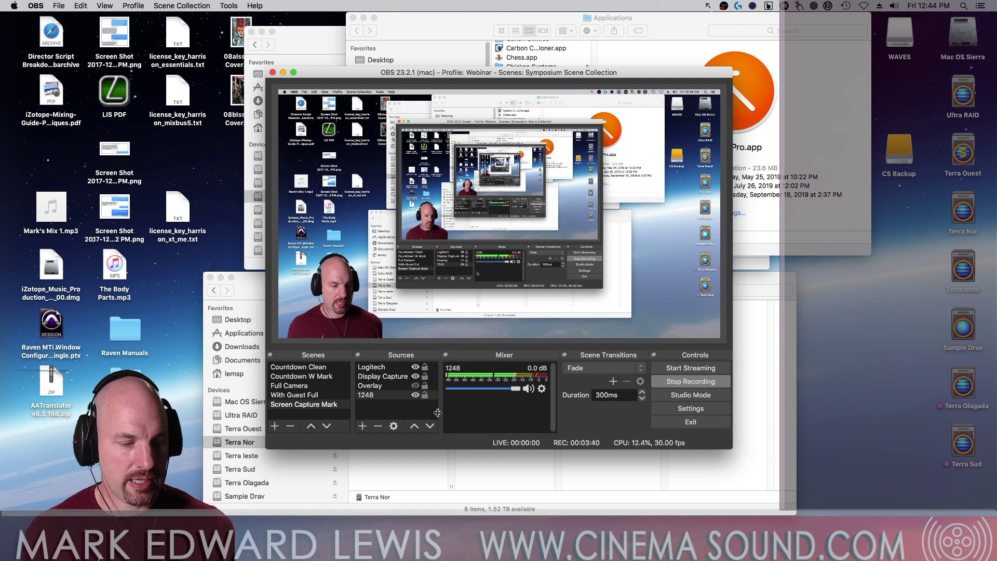
click(700, 409)
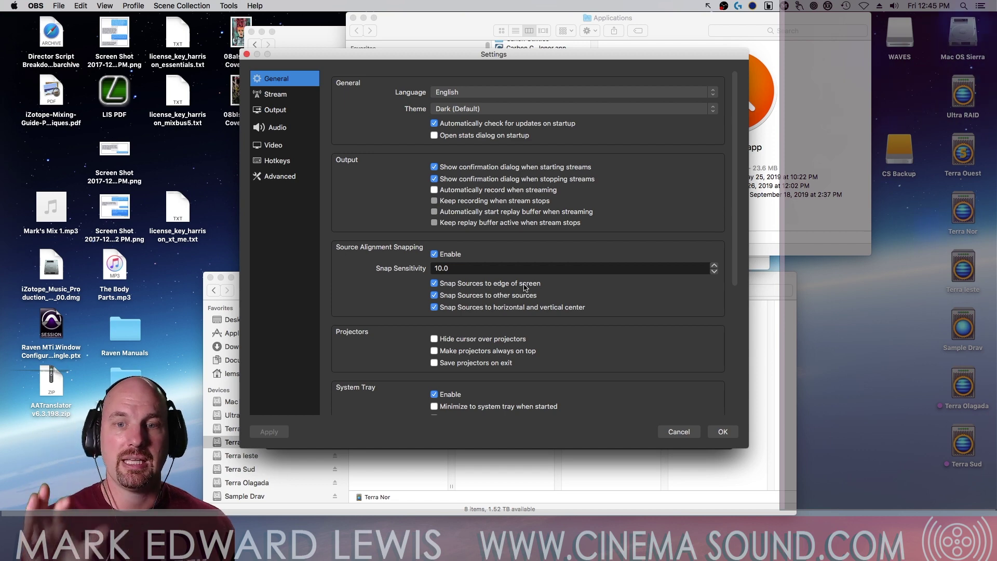
- Close Settings without applying changes and move the webcam overlay in the preview
click(676, 432)
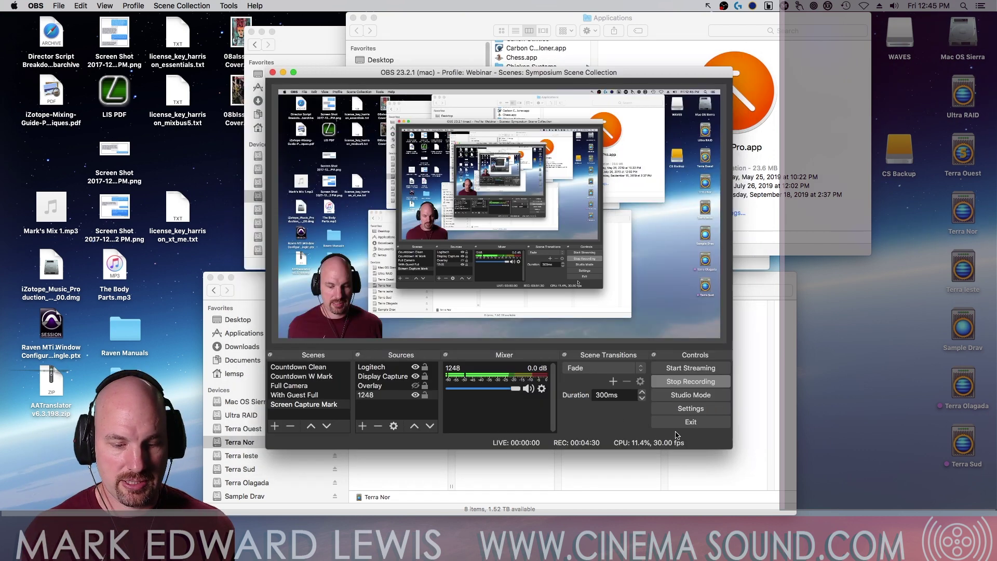
mouse_move(343, 311)
mouse_down()
mouse_move(377, 300)
mouse_move(347, 316)
mouse_up()
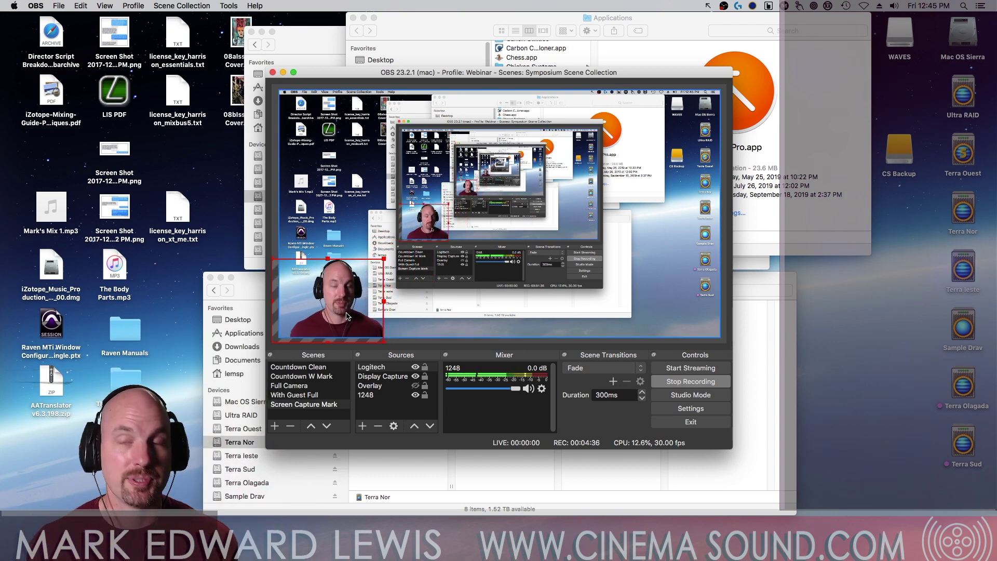
- Reopen Settings, scroll the General page, and view the Stream page's Custom Facebook RTMPS server
click(678, 408)
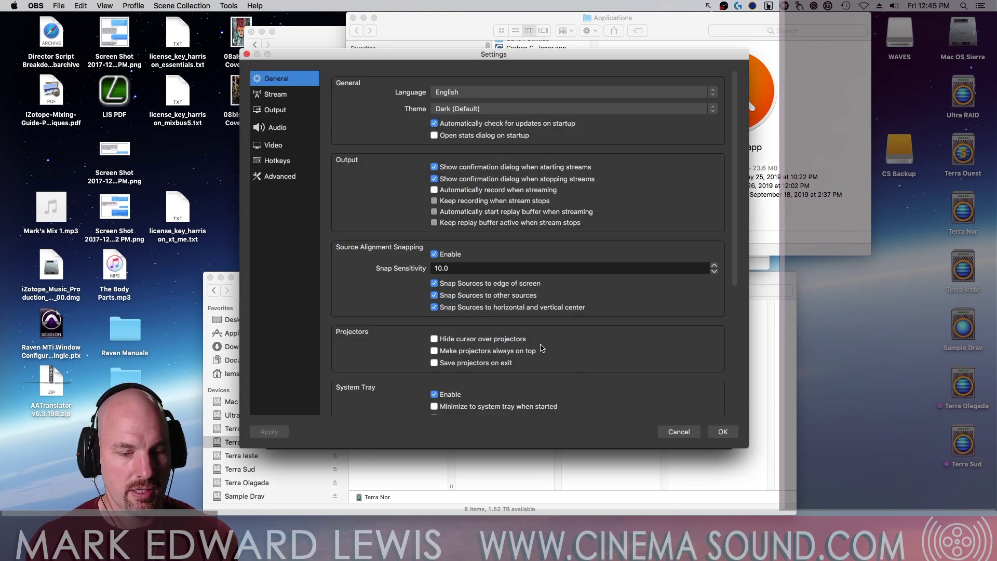
scroll(434, 349, down, 5)
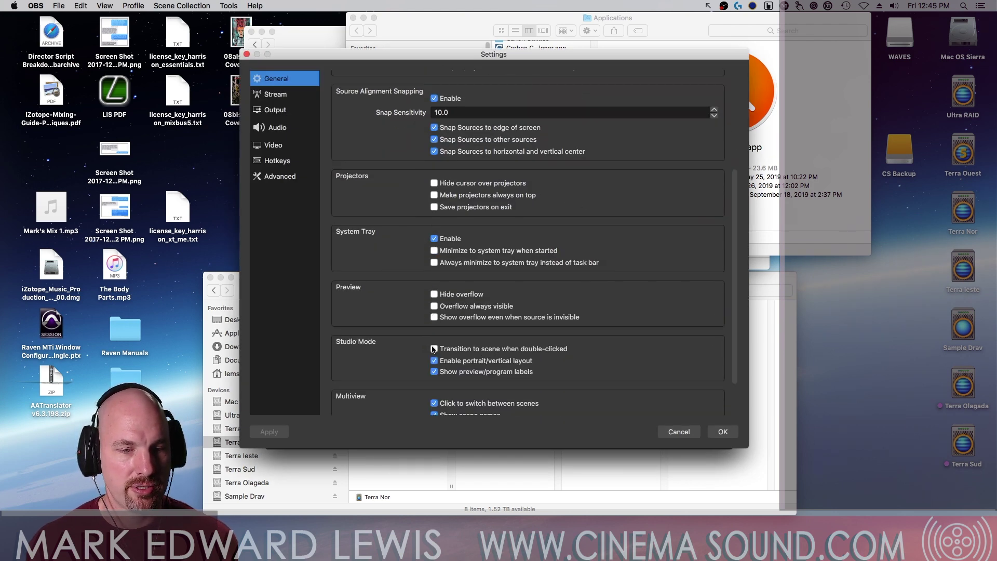
scroll(434, 349, up, 5)
scroll(434, 349, down, 6)
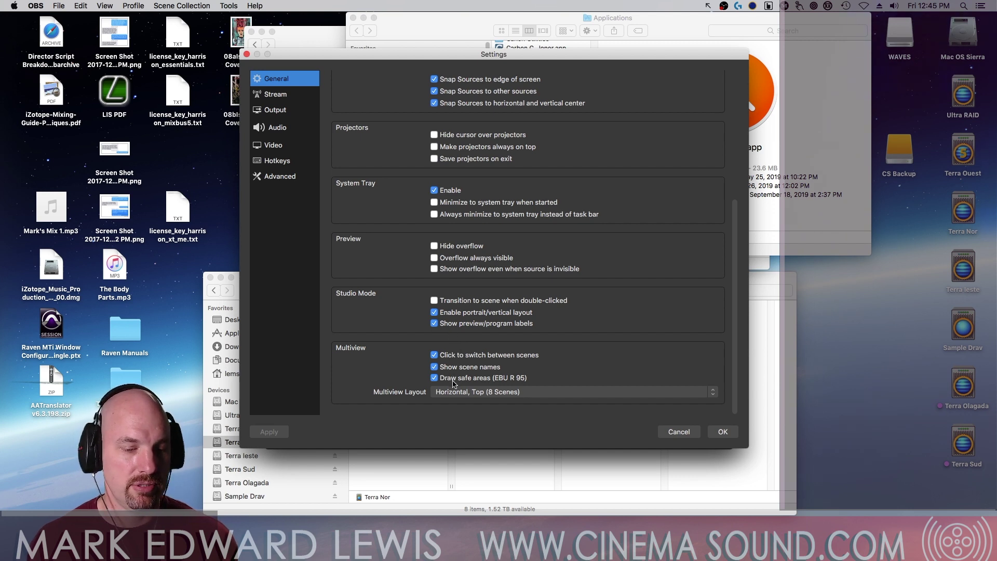
click(276, 95)
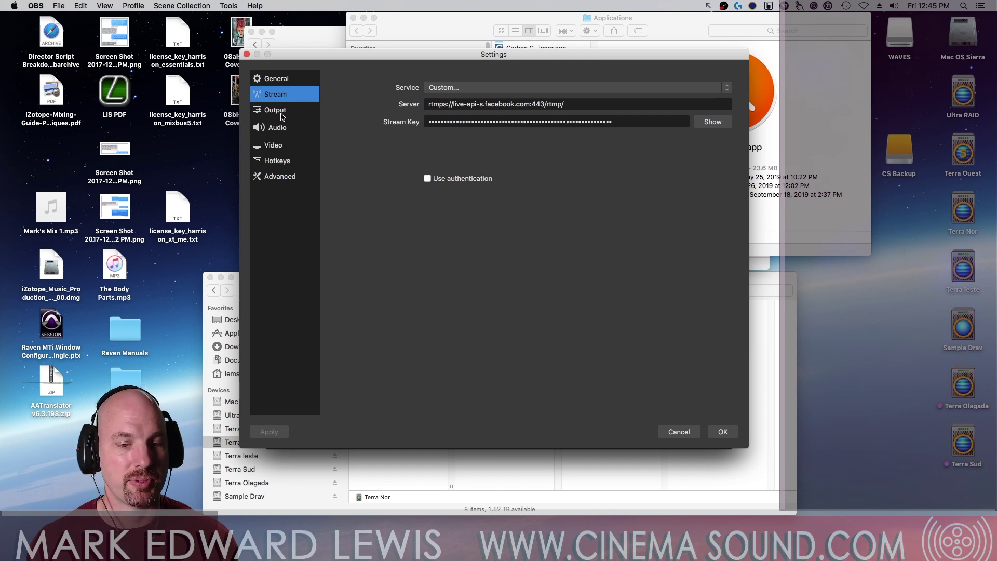
- On the Output page's Streaming tab, keep rate control at CBR with a 4000 Kbps bitrate
click(275, 110)
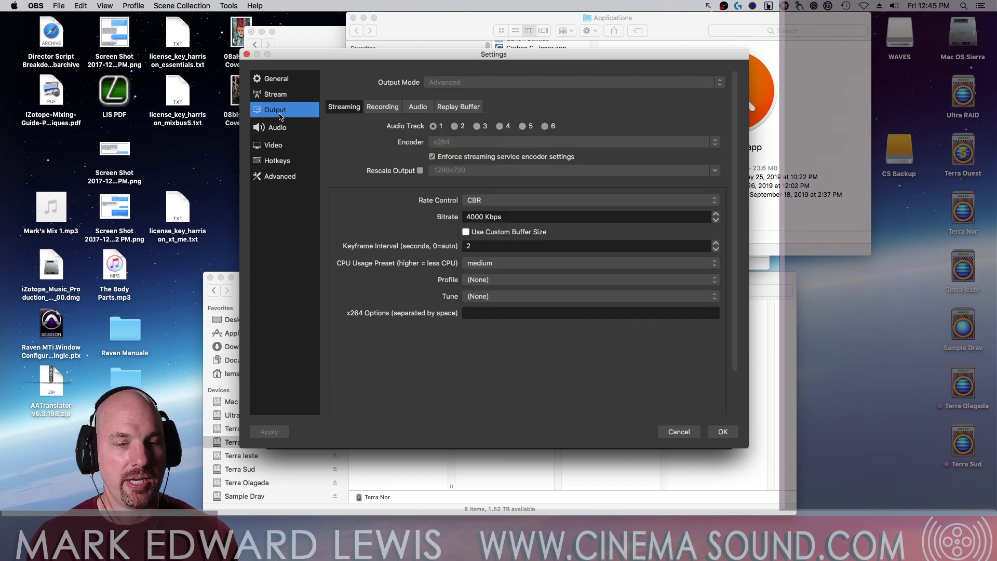
click(343, 107)
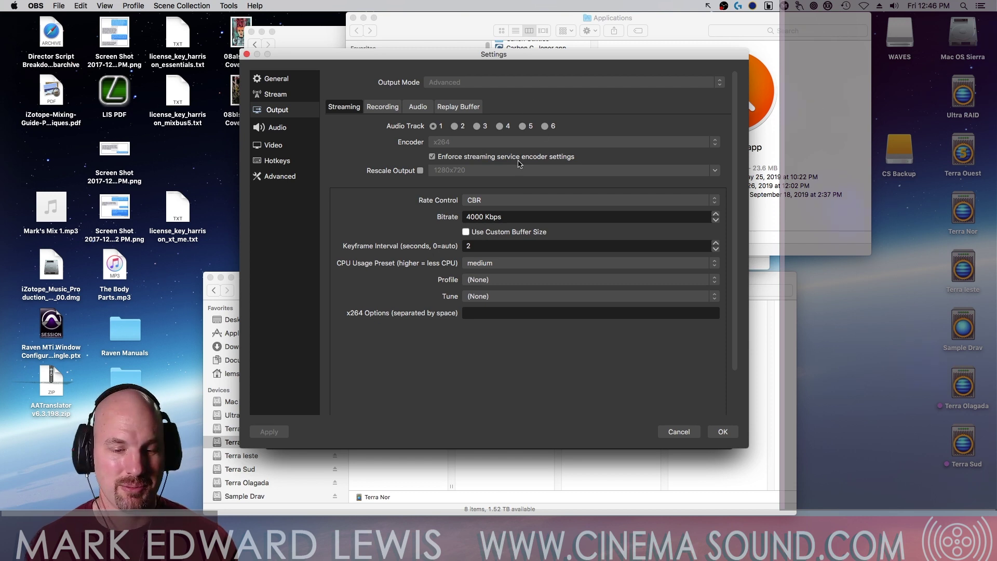
click(490, 202)
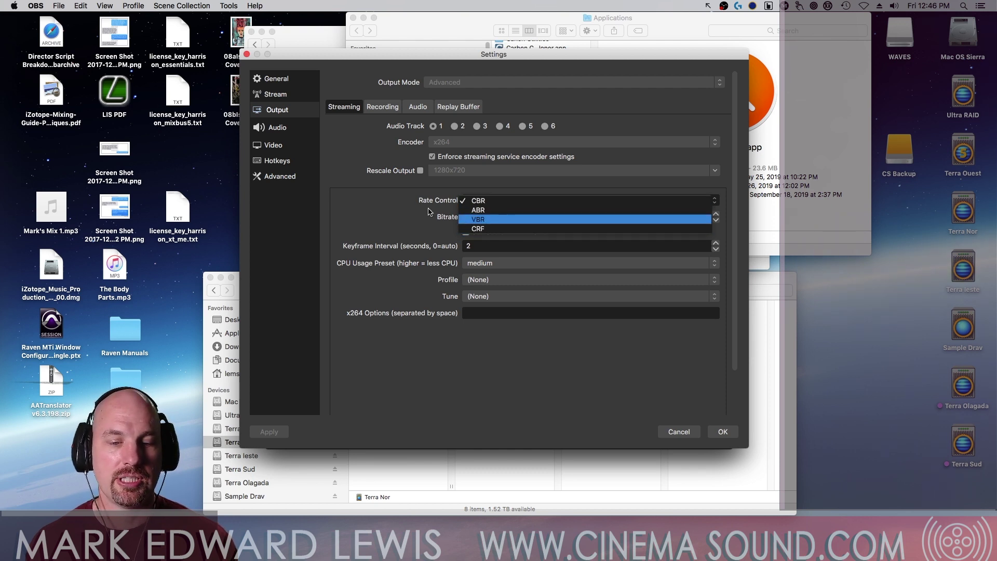
click(387, 200)
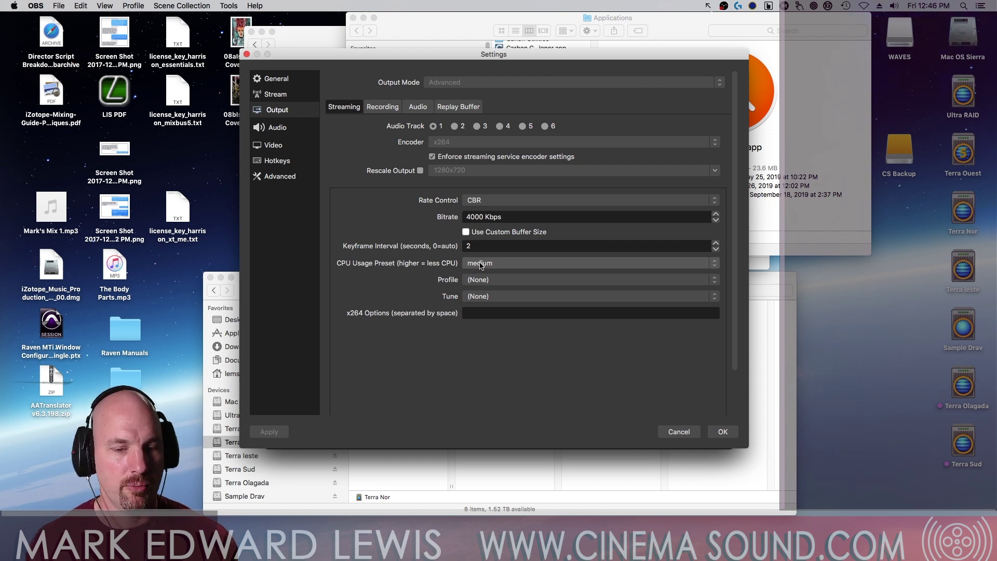
click(284, 129)
click(281, 110)
- Review the Recording, Audio track bitrate and Replay Buffer output tabs, then go to the Audio page
click(382, 106)
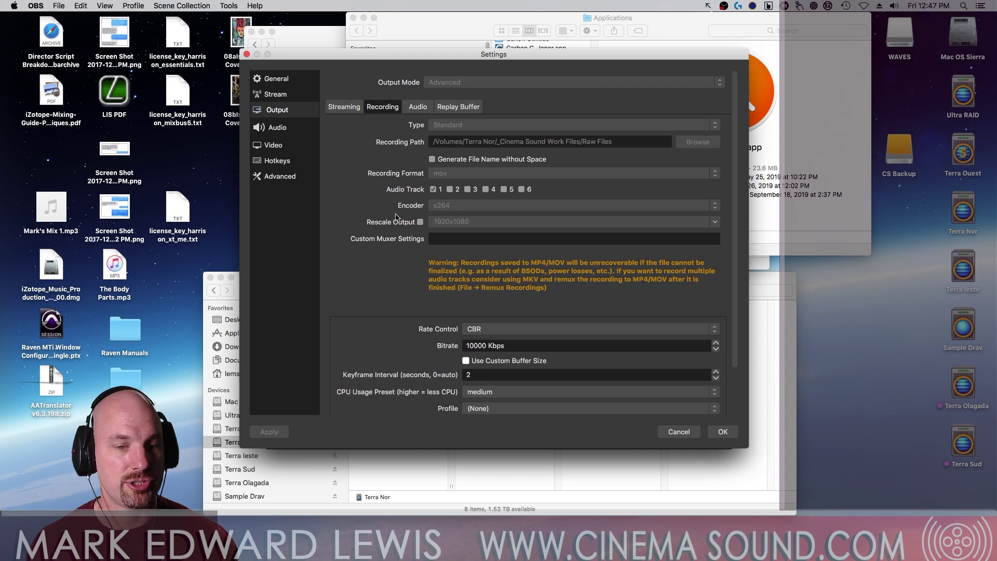
click(413, 107)
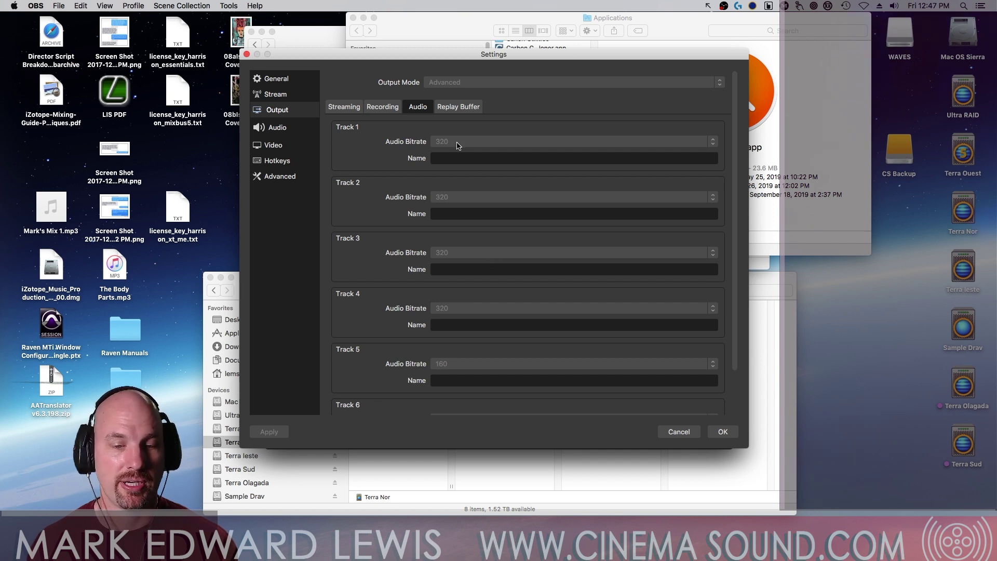
click(460, 107)
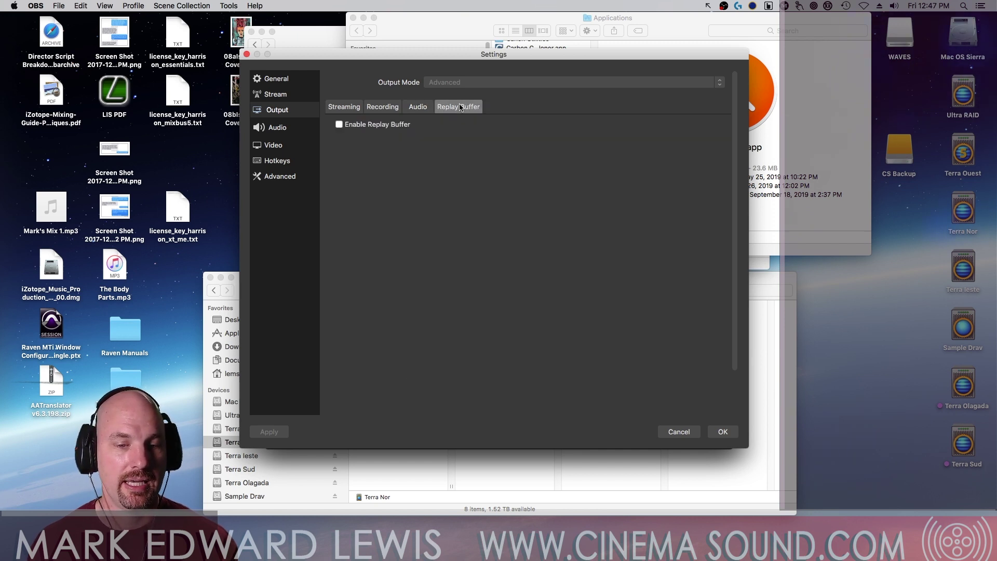
click(344, 107)
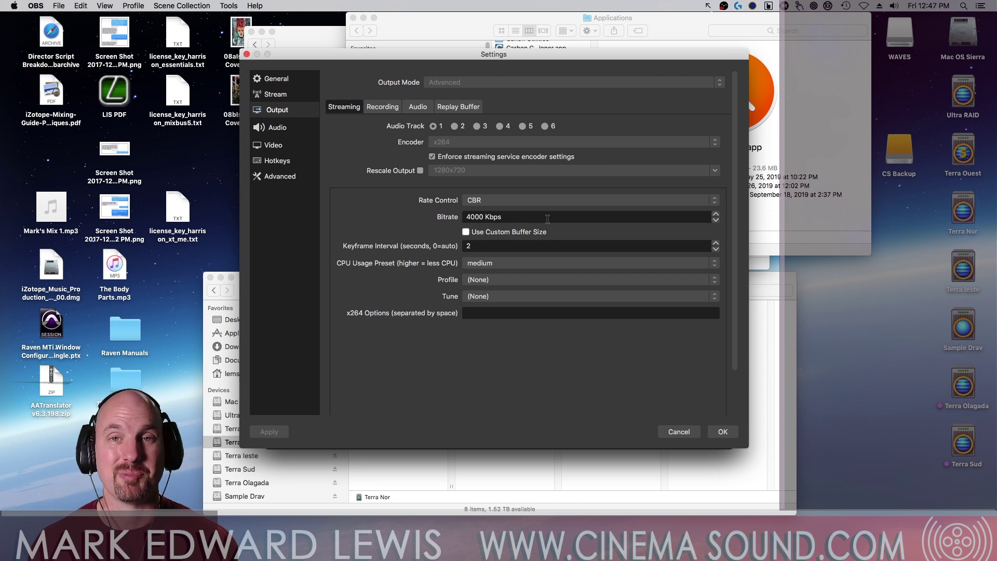
click(291, 127)
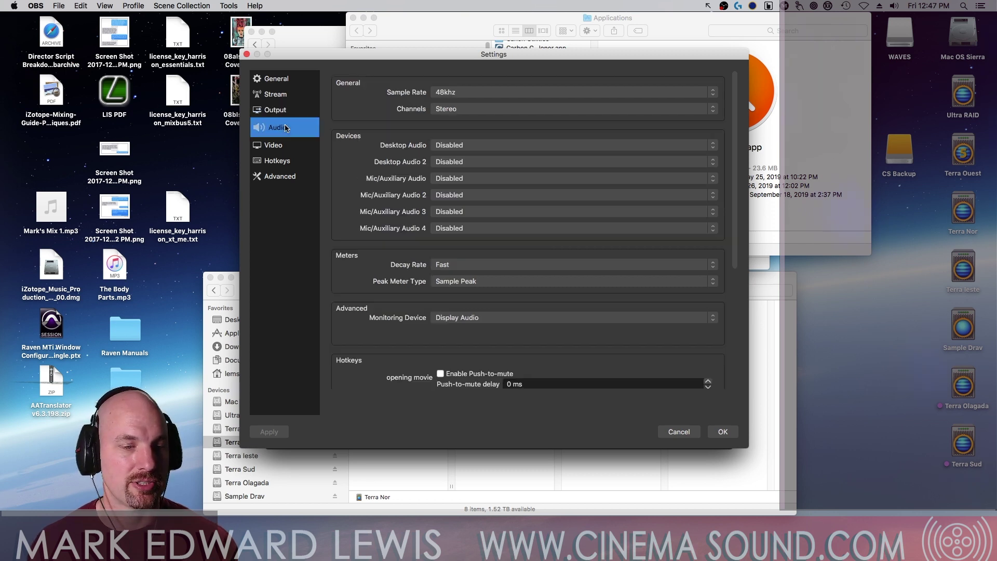
click(482, 95)
click(460, 96)
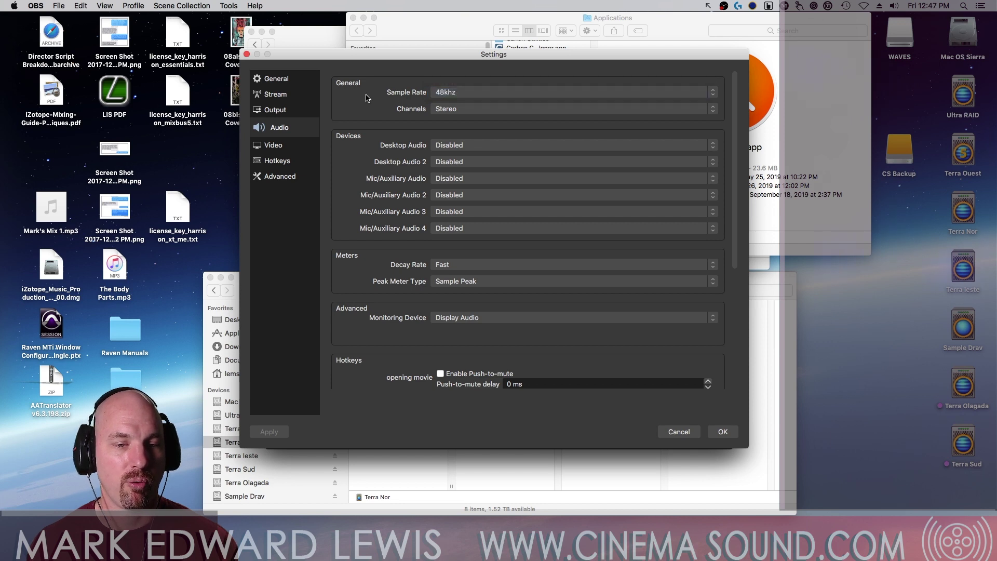
click(457, 111)
click(359, 102)
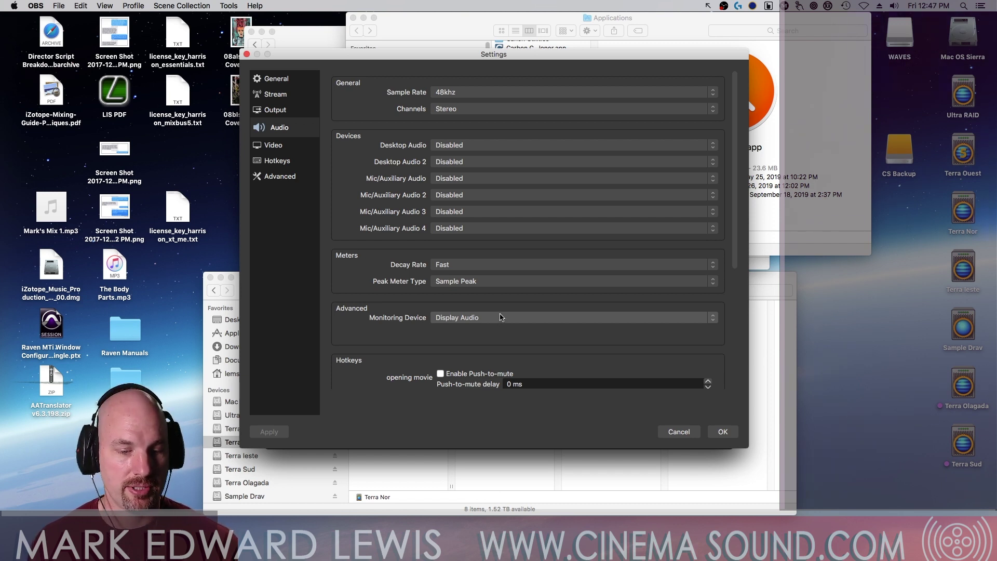
scroll(500, 321, down, 8)
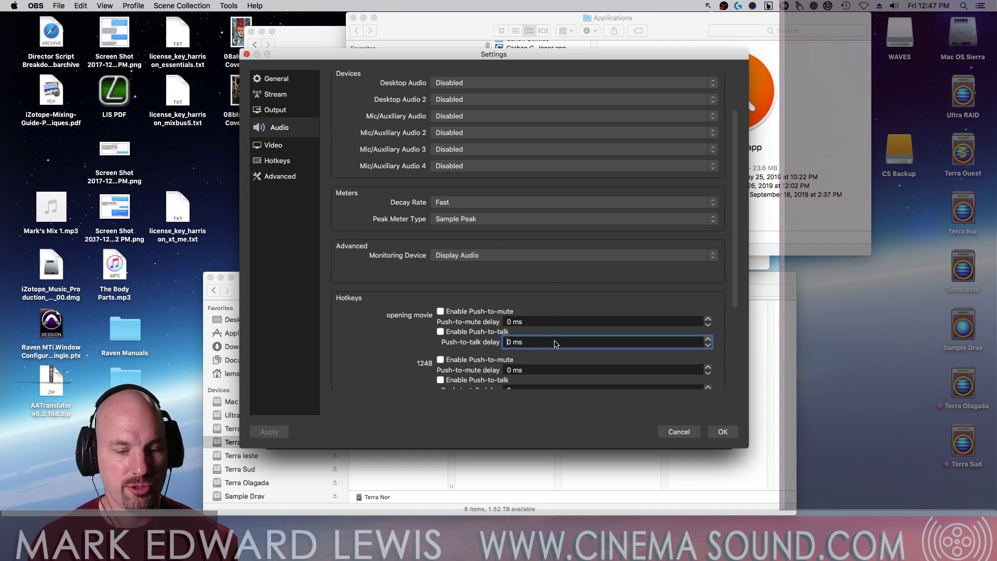
- Show the Video page: 1920x1080 canvas and output, Bilinear downscale, 30 FPS
click(281, 146)
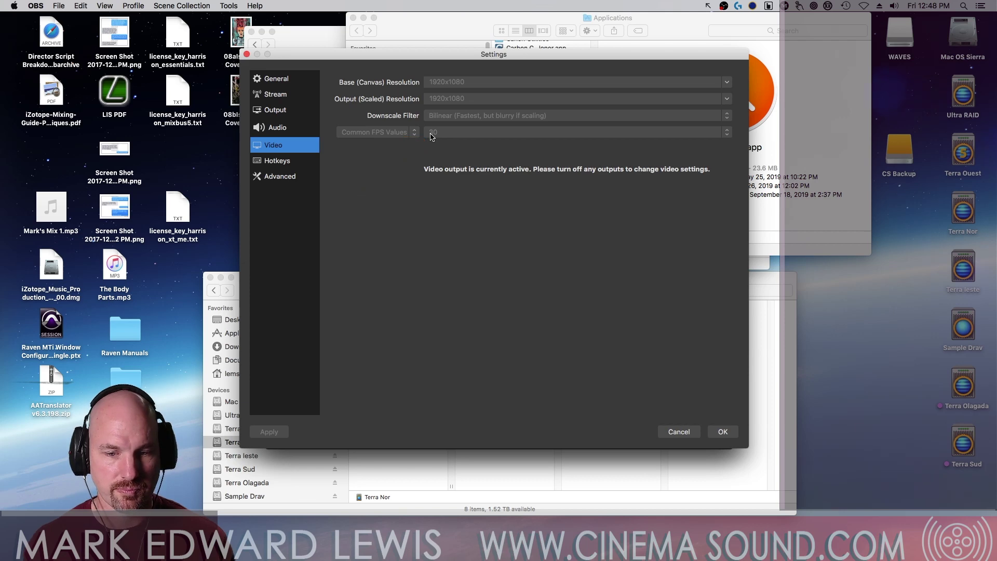
- Browse down through the Advanced settings page
click(299, 161)
click(293, 178)
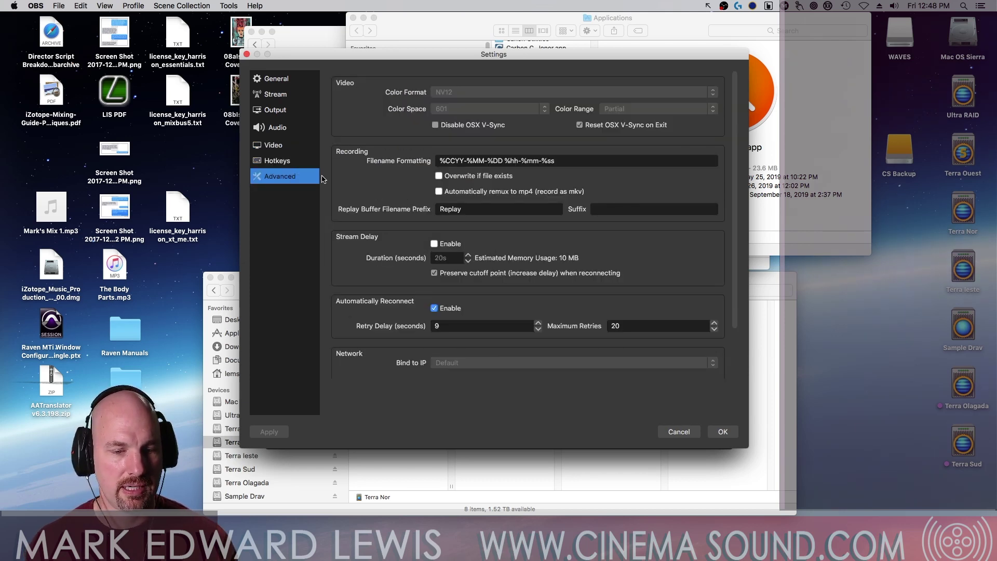
scroll(431, 312, down, 3)
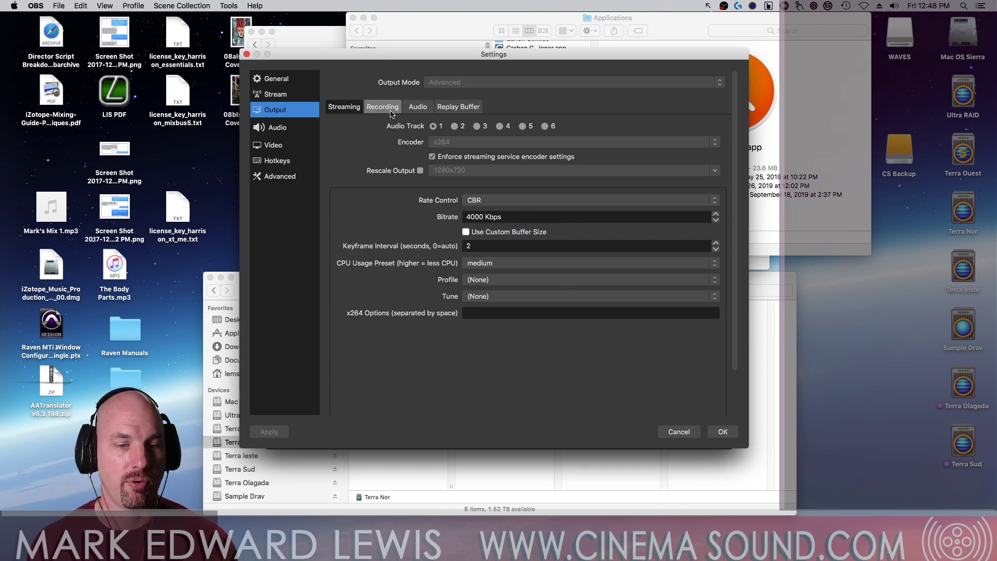
- Review the Output Recording options: mov format, x264 encoder, CBR at 10000 Kbps
click(383, 107)
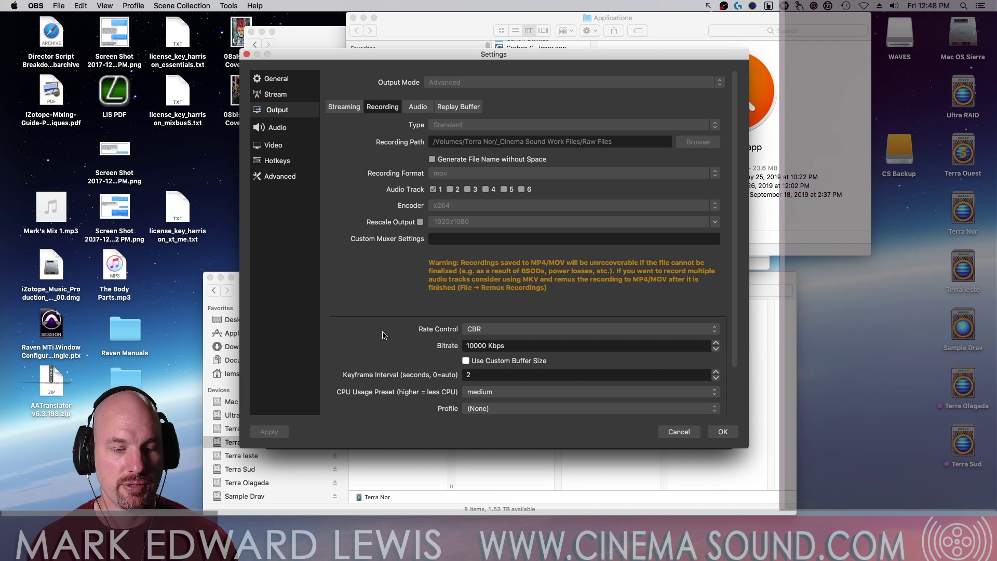
scroll(370, 337, down, 3)
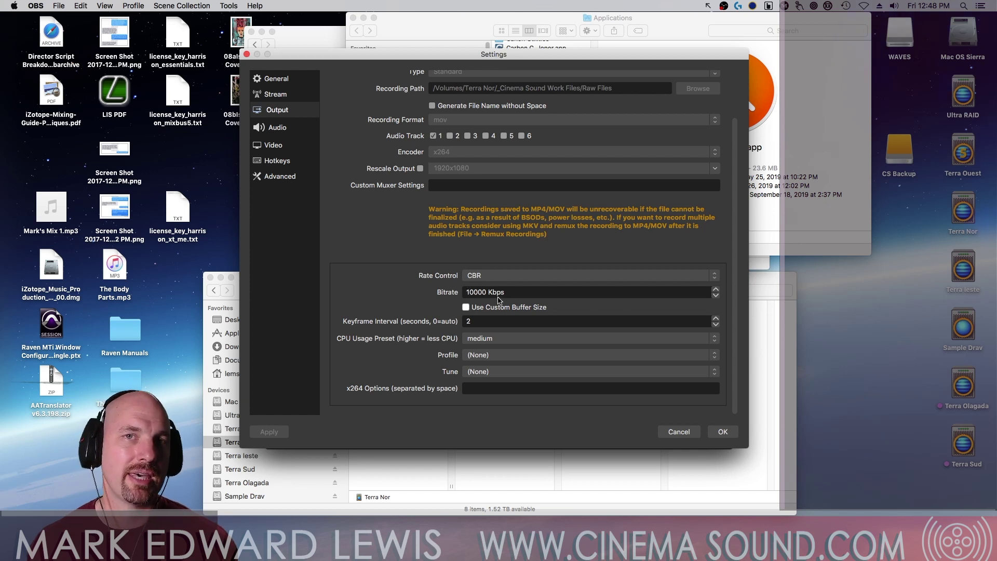
scroll(420, 283, up, 3)
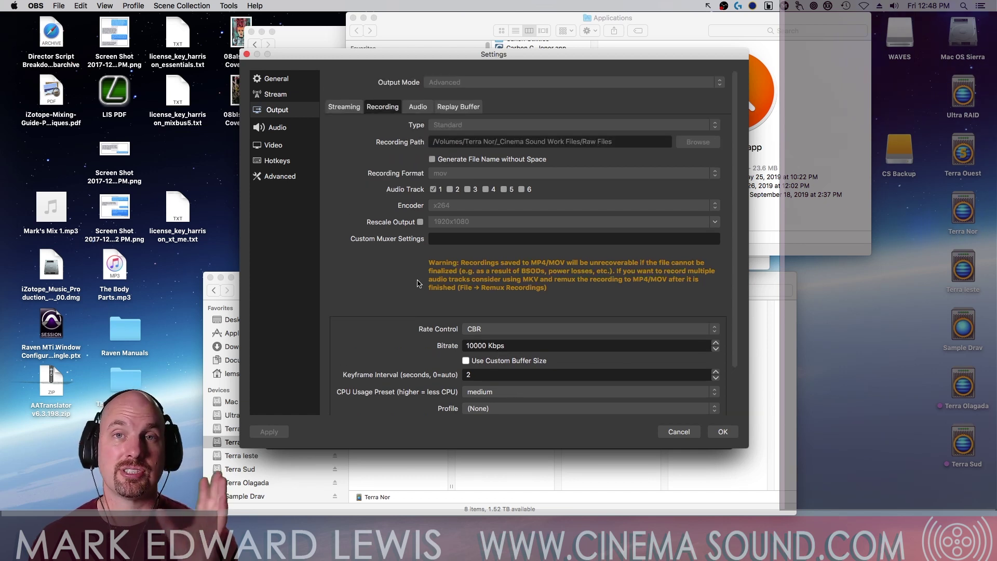